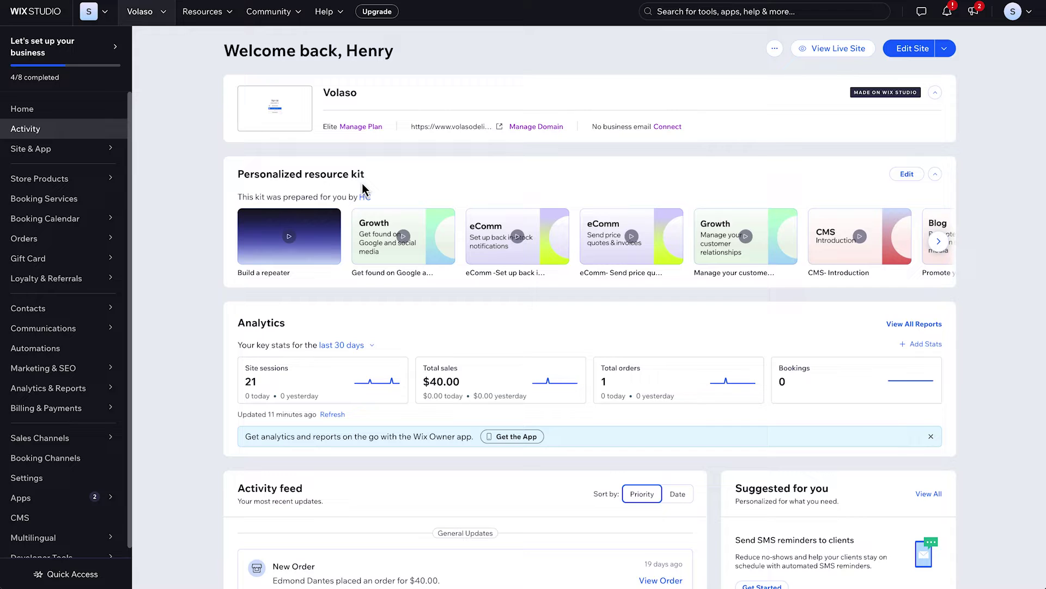
- Play the Build a repeater tutorial video card
left_click(309, 235)
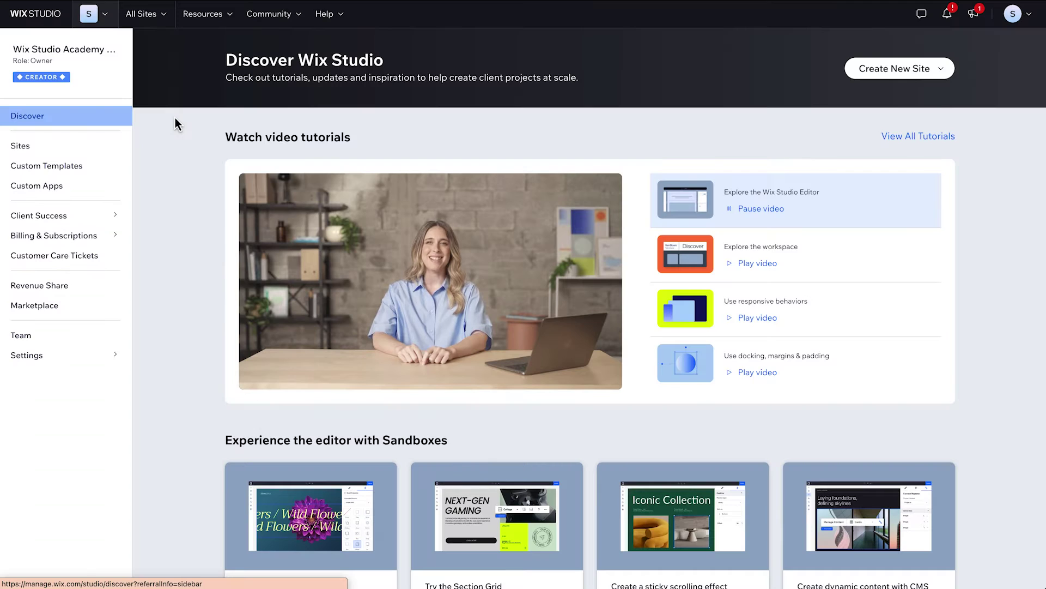
- Open Volaso's collaborators from Sites and post the comment asking to remove 'drone'
left_click(128, 149)
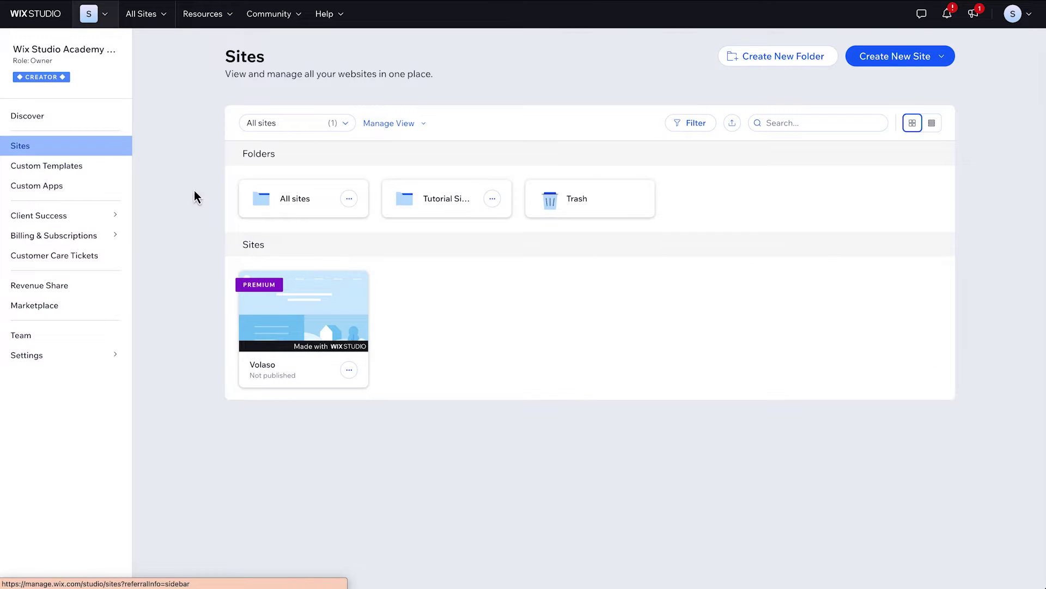
mouse_move(303, 319)
left_click(351, 287)
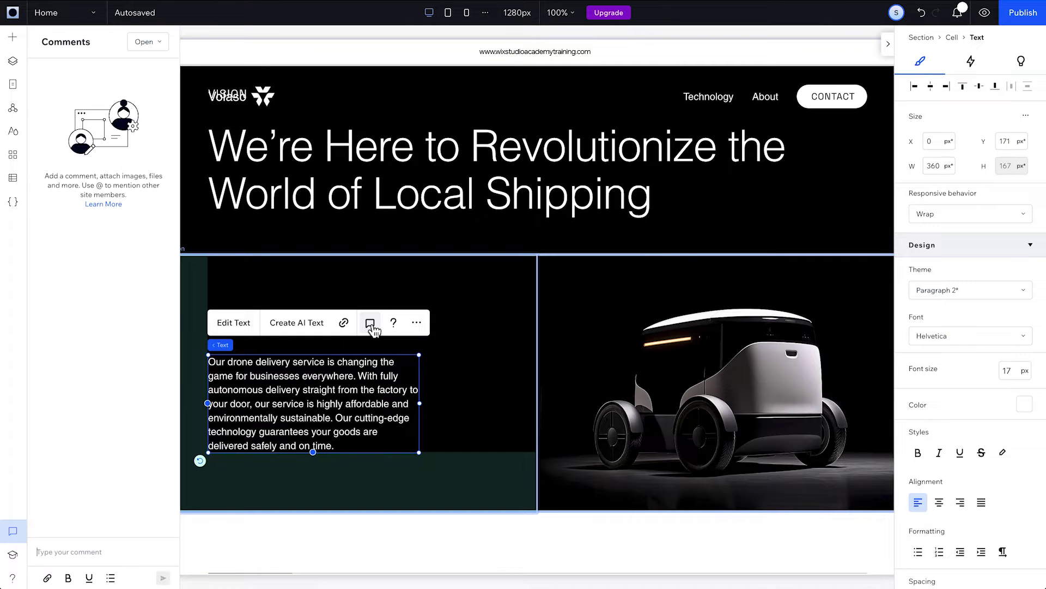
type("Can we change the copy to remove the word \"drone\"?")
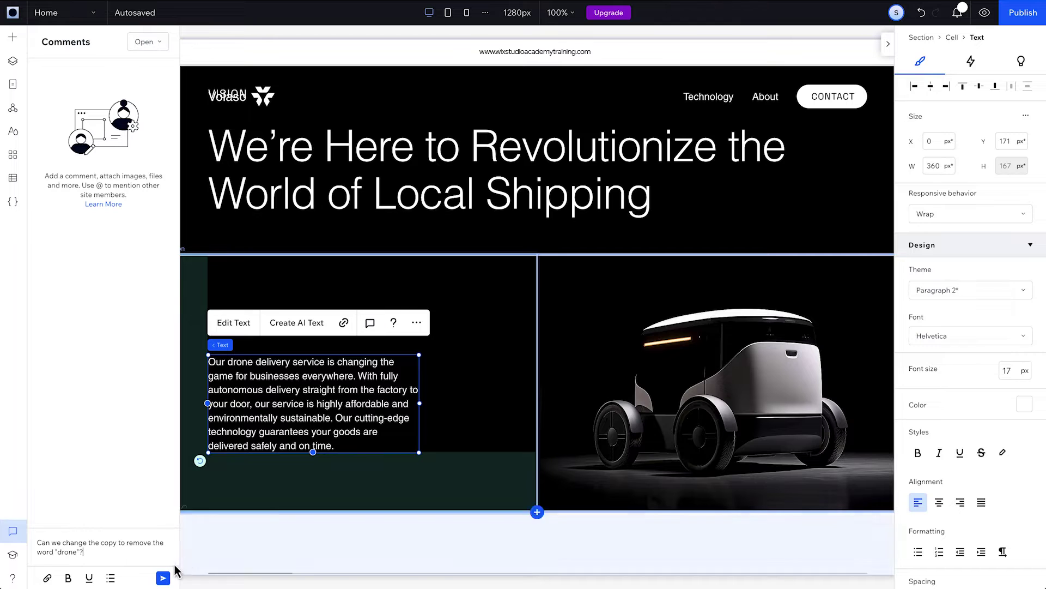
left_click(163, 579)
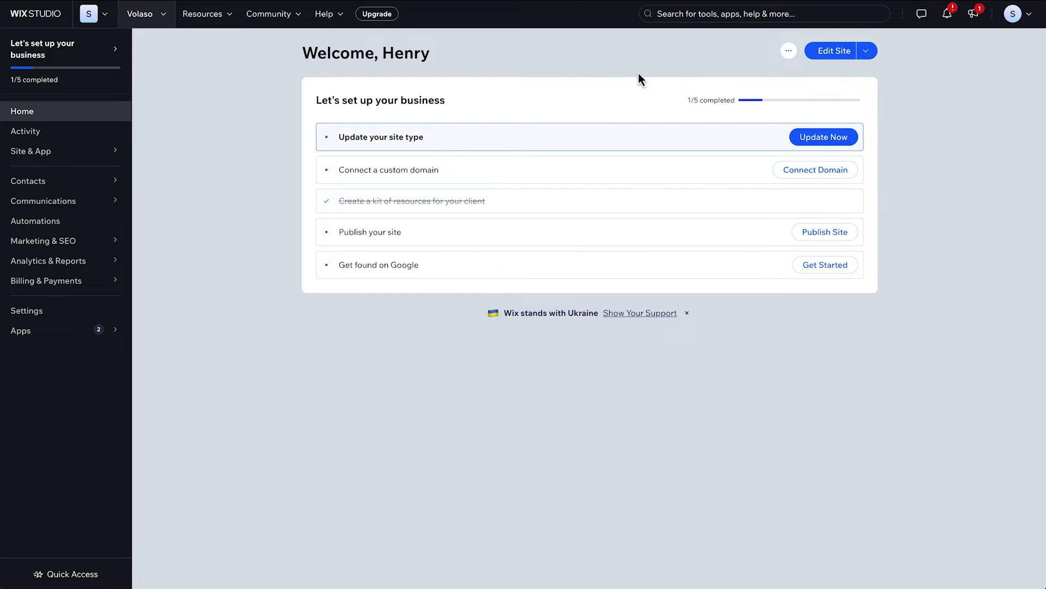
- Start transferring Volaso to a new owner and get ready to enter their email
left_click(788, 50)
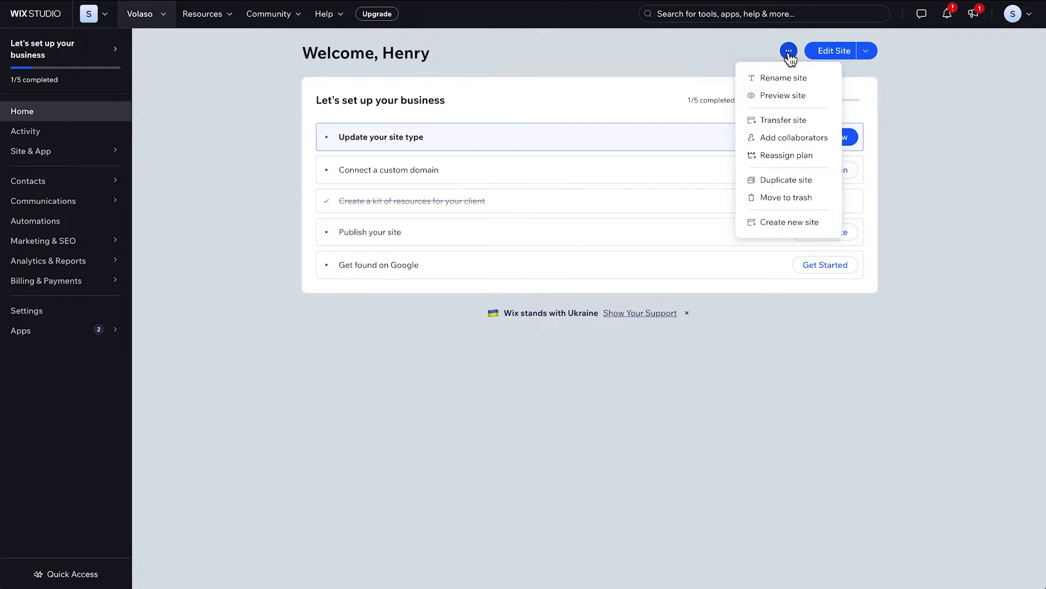
left_click(783, 120)
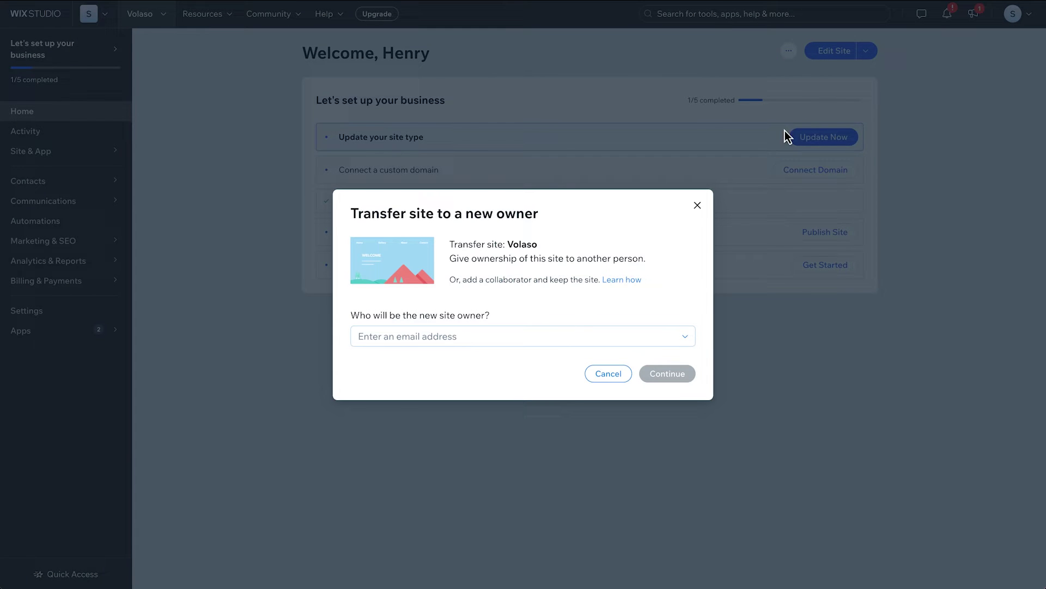
left_click(564, 336)
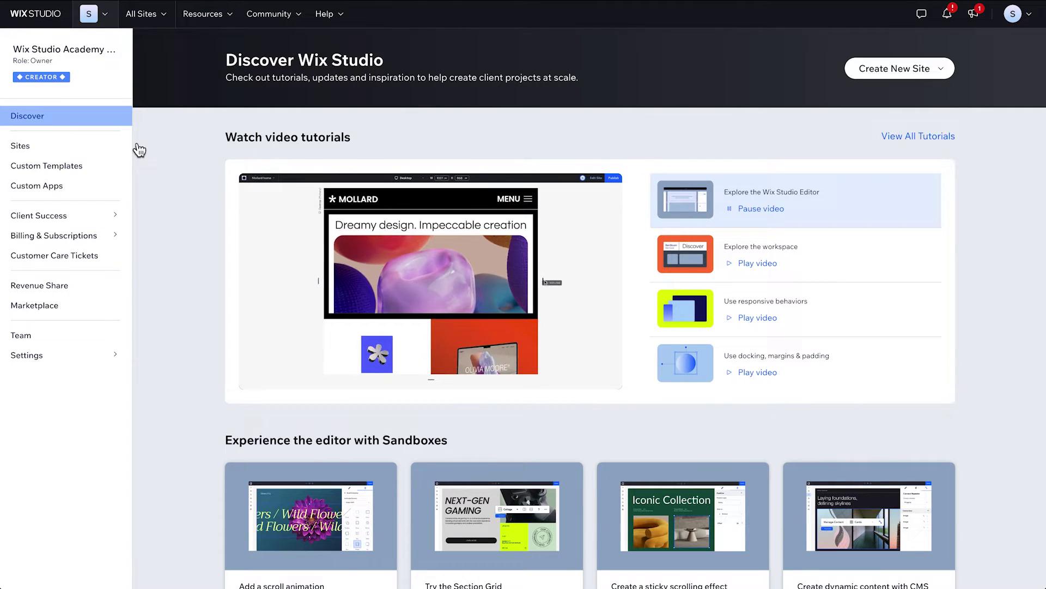
- Add the client's email as a Volaso invitee with Website Commenter and Website Viewer roles
left_click(106, 146)
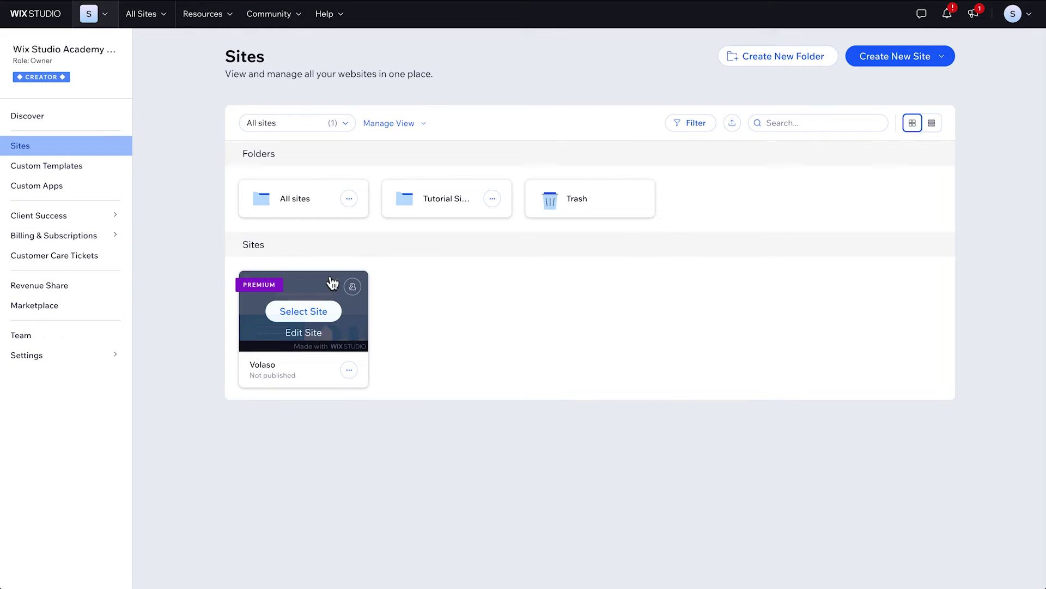
left_click(353, 287)
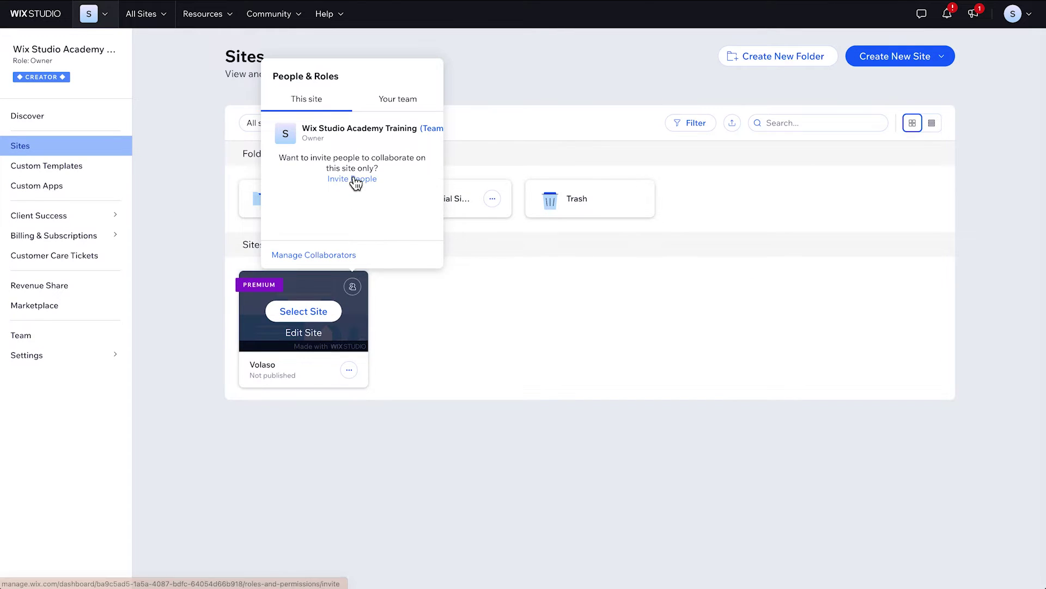
left_click(351, 178)
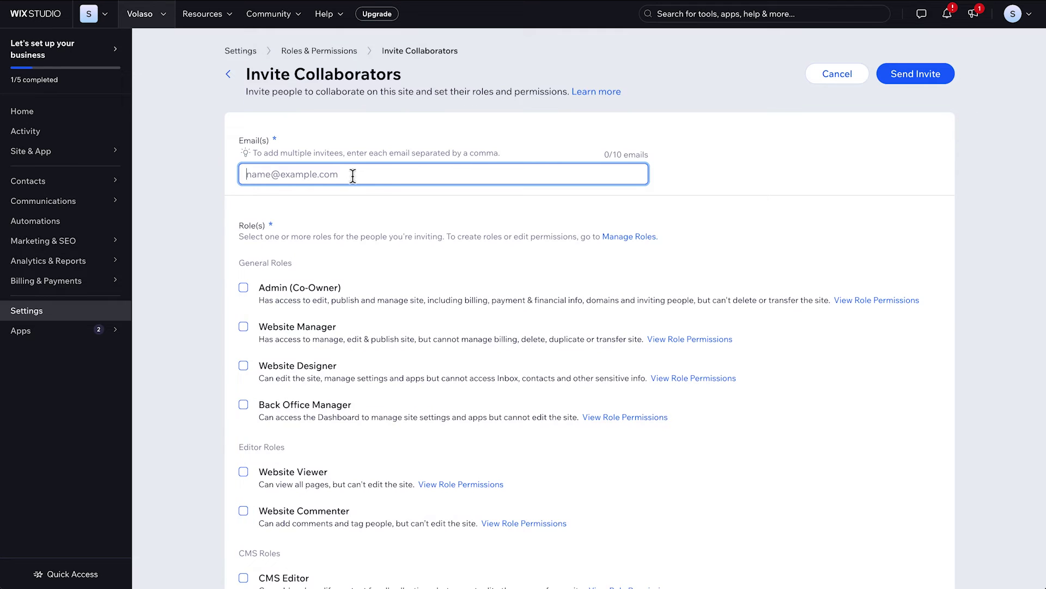
key("Return")
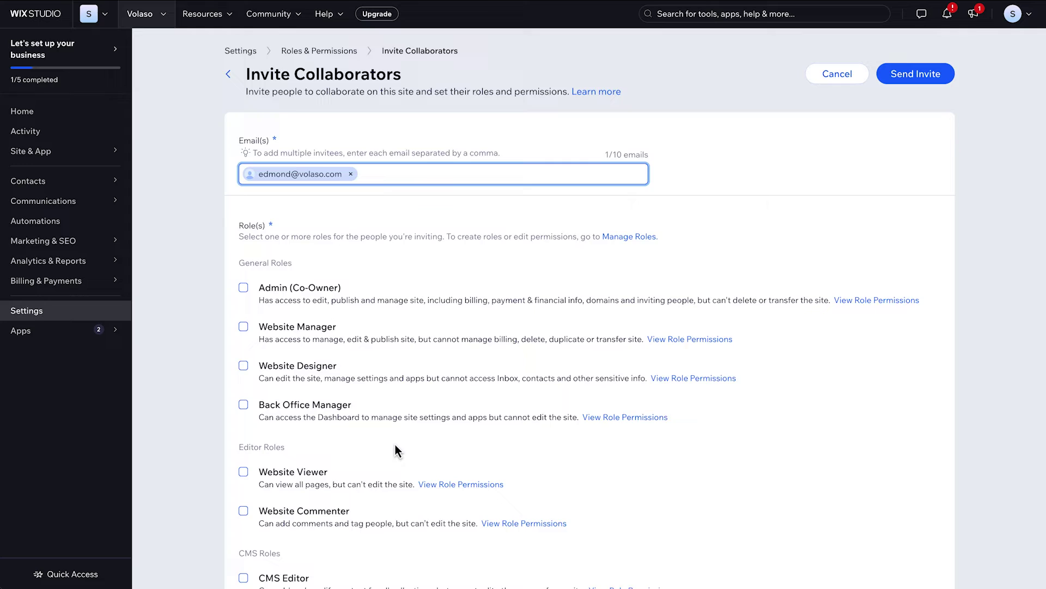
scroll(397, 450, "down", 2)
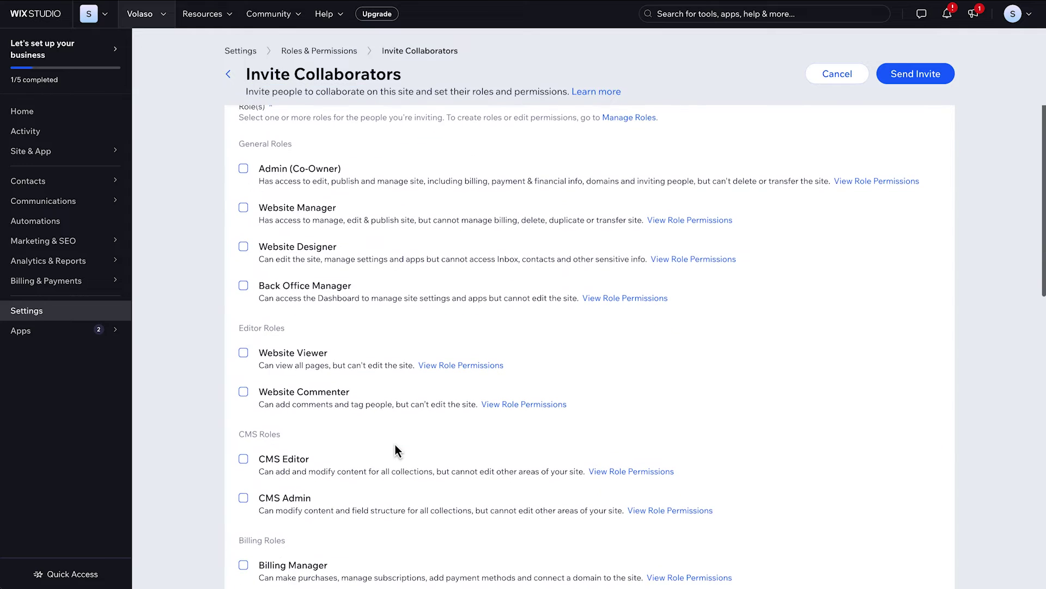
left_click(244, 391)
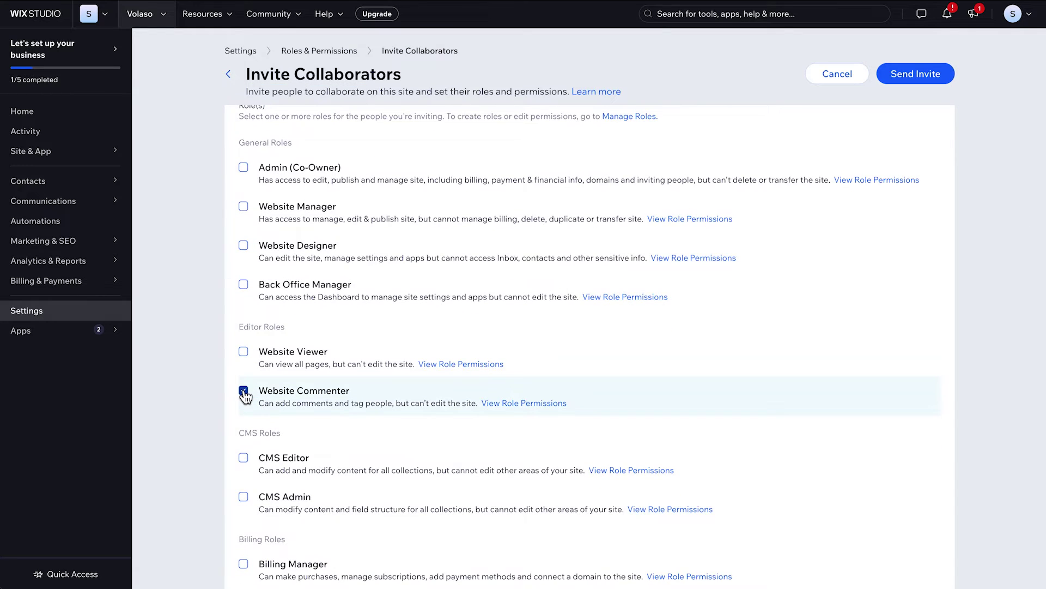
left_click(243, 352)
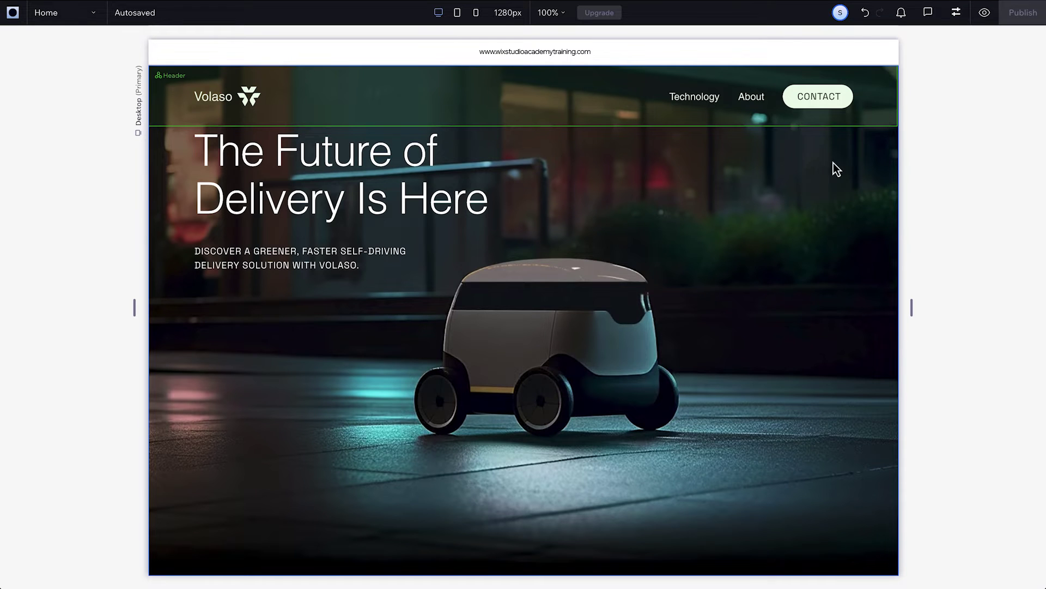
- Replace GREENER with MORE SUSTAINABLE in the hero paragraph, then deselect it
left_click(957, 12)
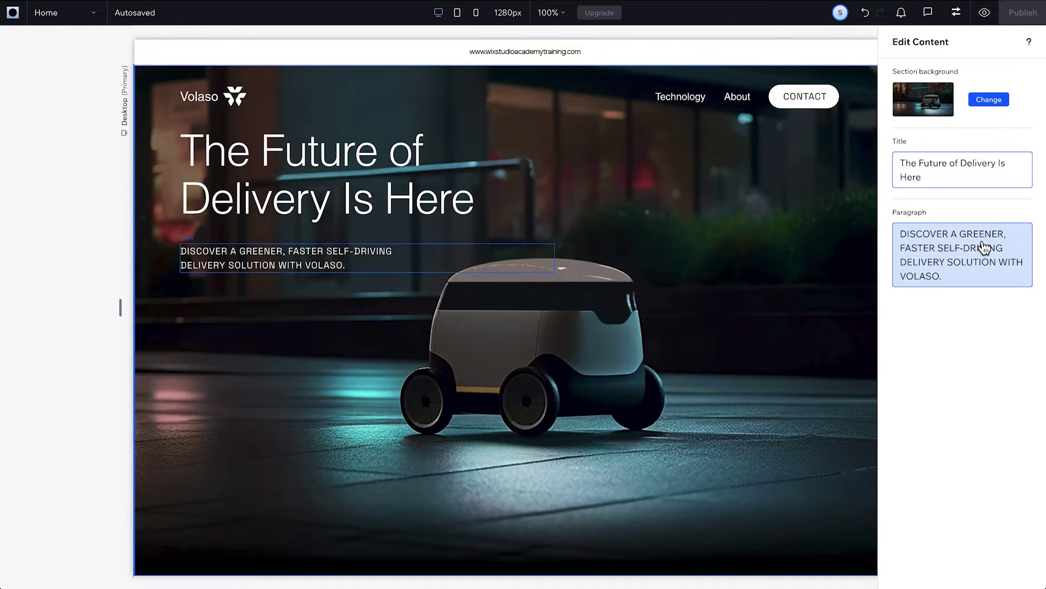
left_click(992, 250)
left_click(999, 258)
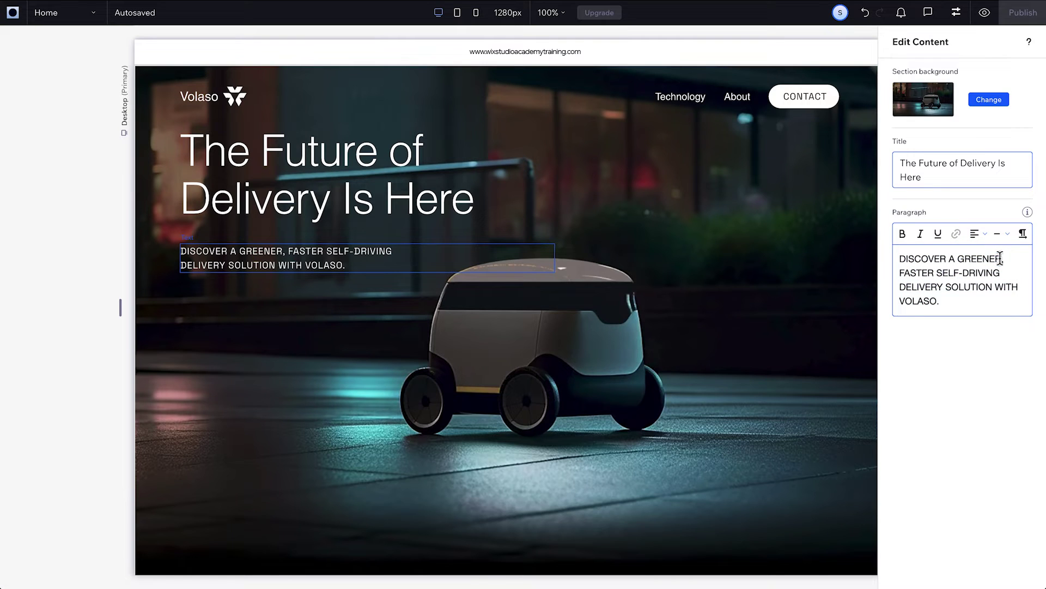
double_click(978, 258)
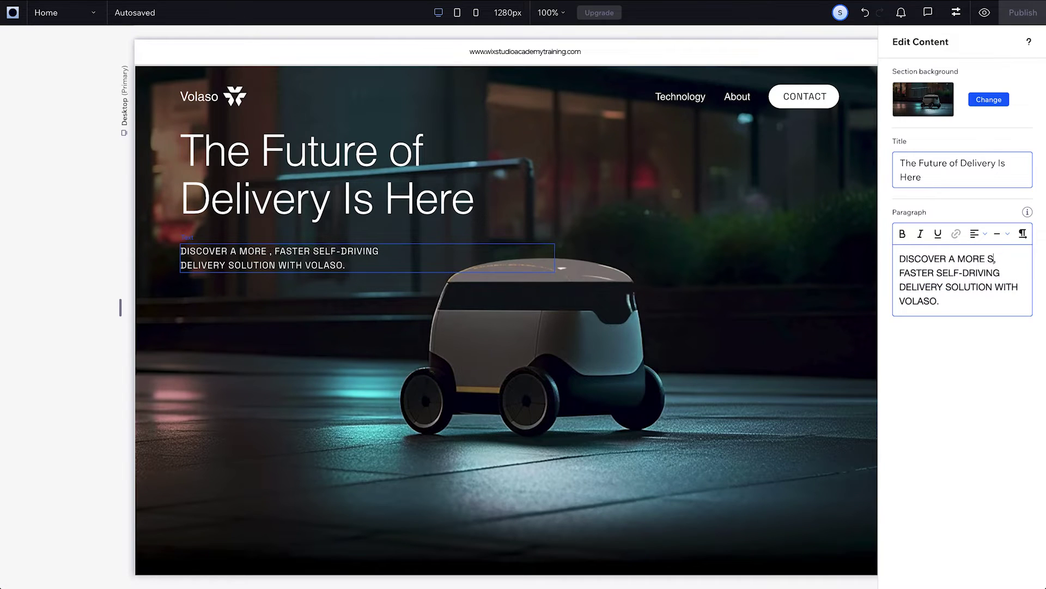
type("MORE SUSTAINABLE")
left_click(576, 317)
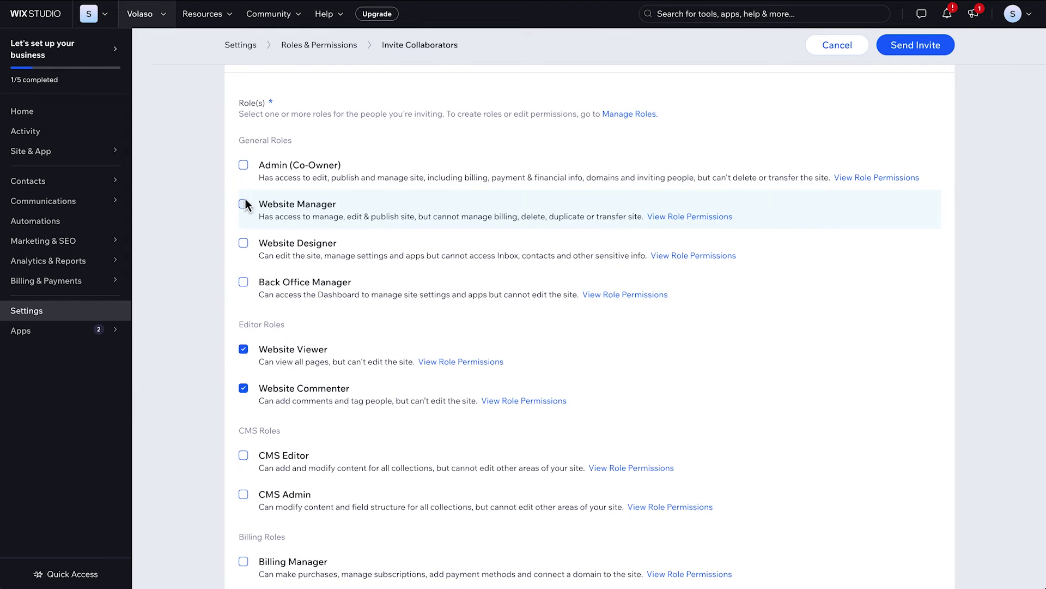
- Tick Website Manager and Admin (Co-Owner), widen the heading block and adjust its subtitle spacing
left_click(243, 204)
left_click(244, 165)
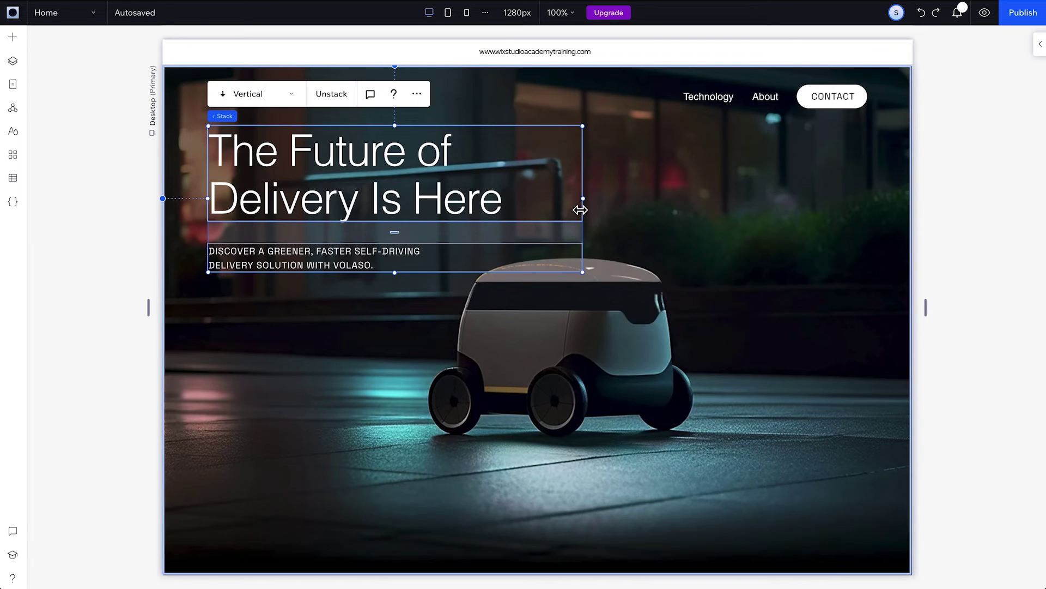
left_click_drag(617, 212, 777, 212)
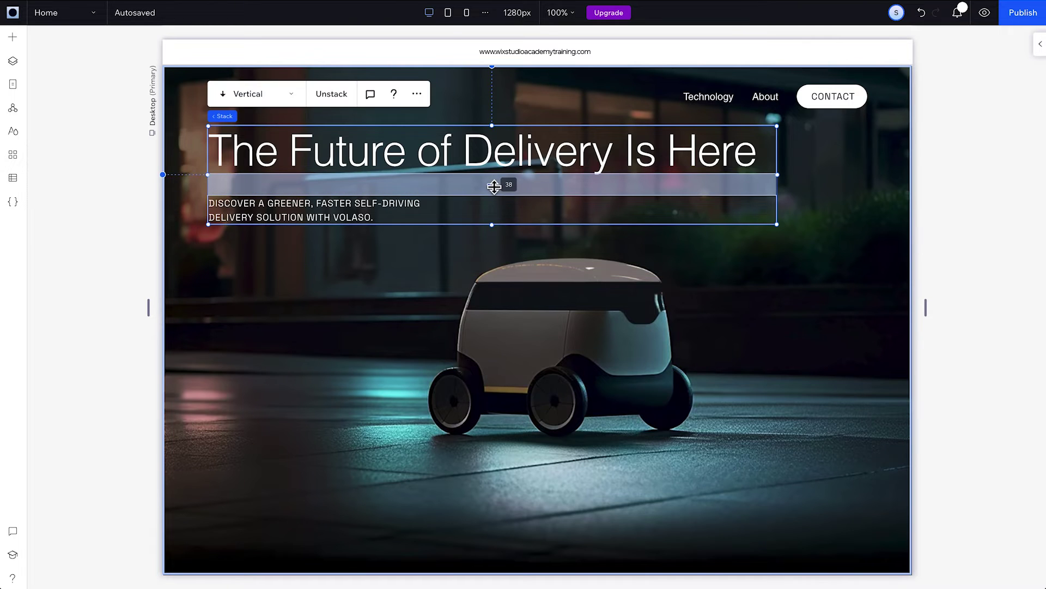
left_click_drag(492, 184, 496, 213)
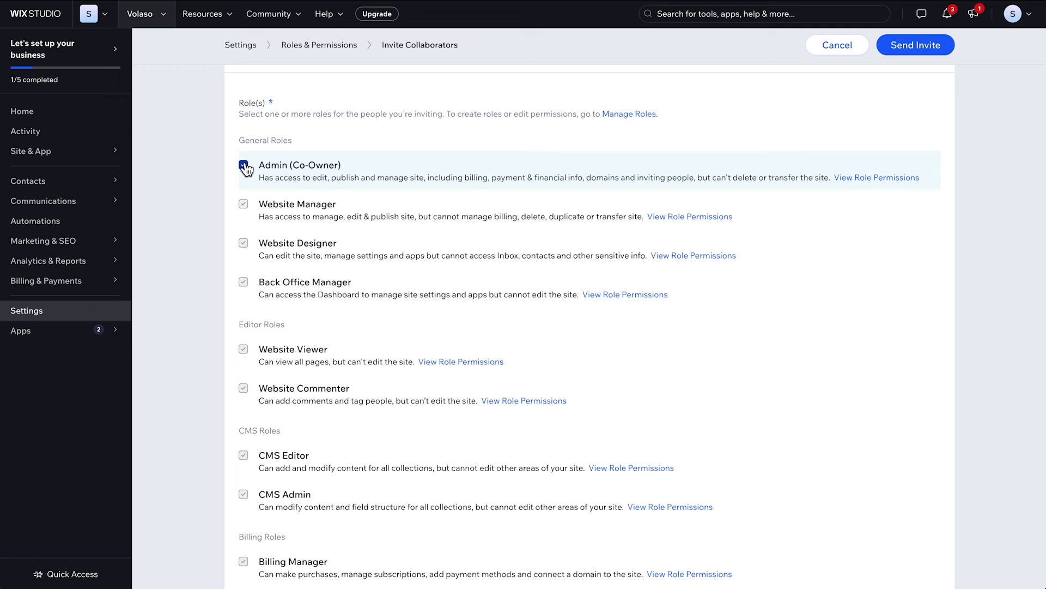
- Send the invite with Admin (Co-Owner) role, marking the invitee as a Client
left_click(244, 166)
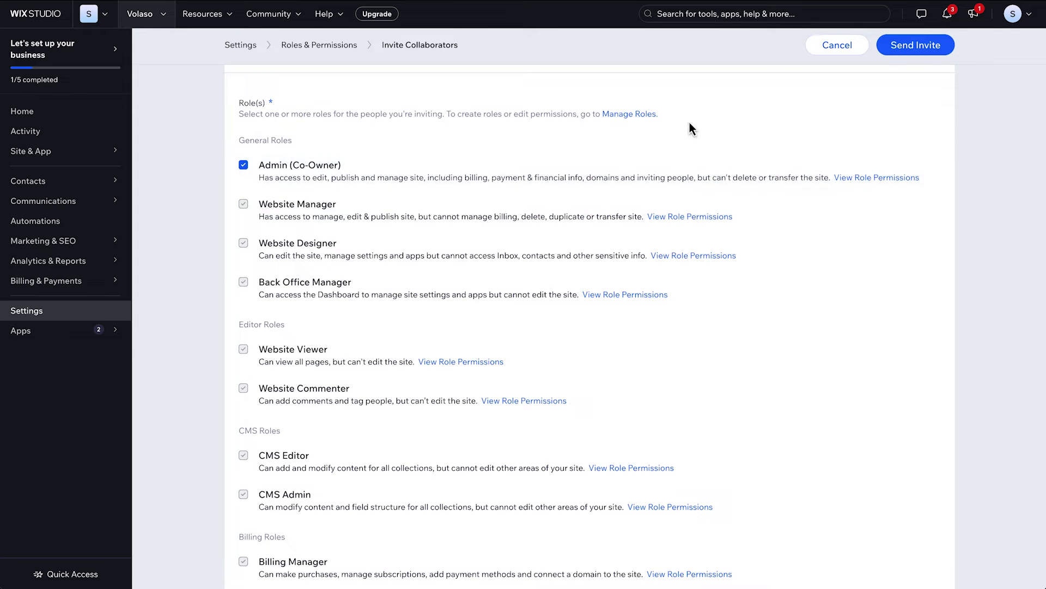
left_click(923, 49)
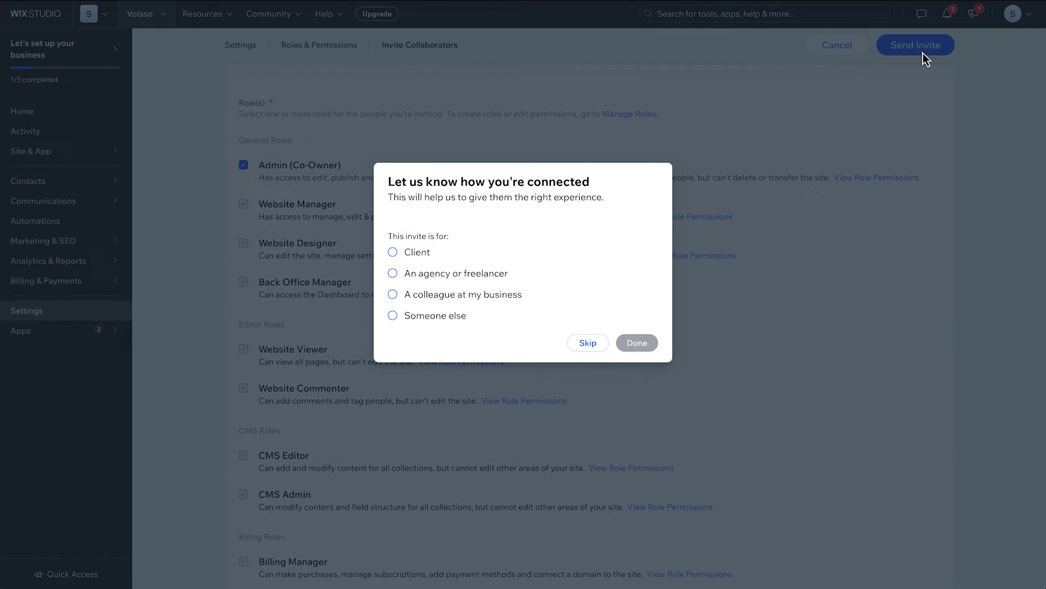
left_click(501, 256)
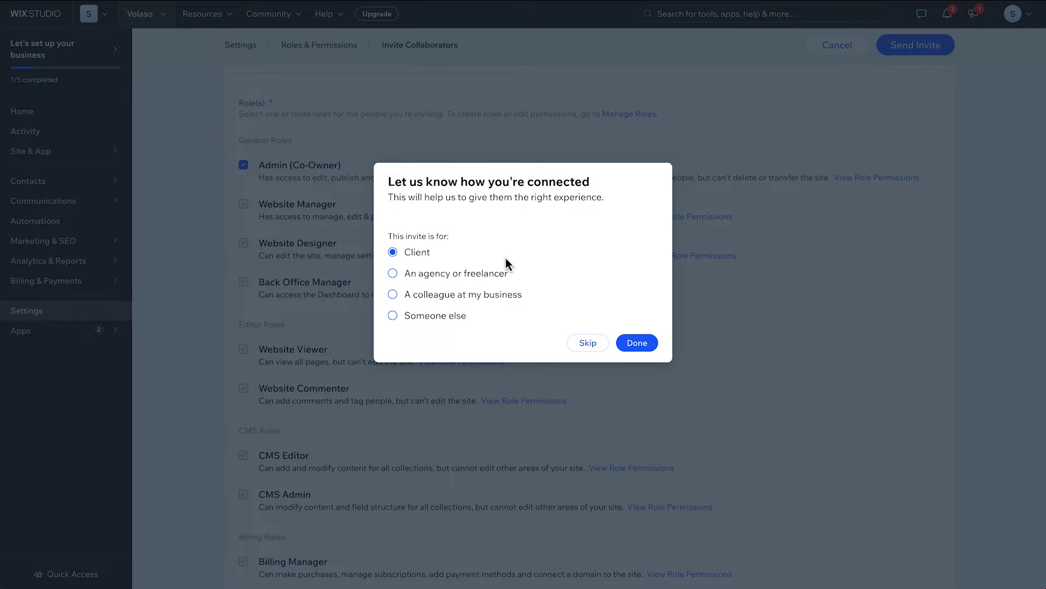
left_click(637, 343)
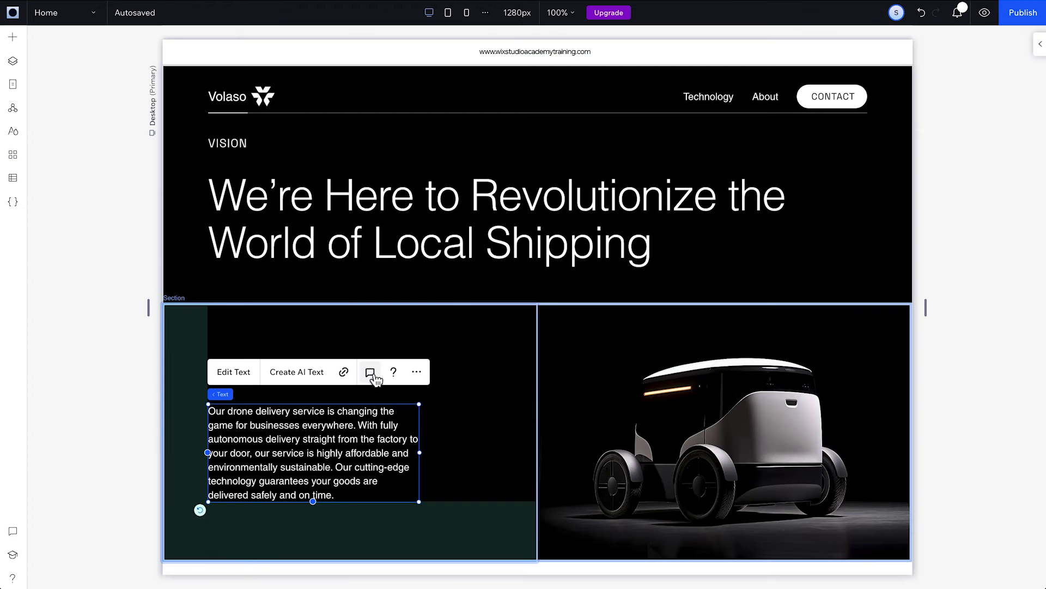
type("Can we change this c")
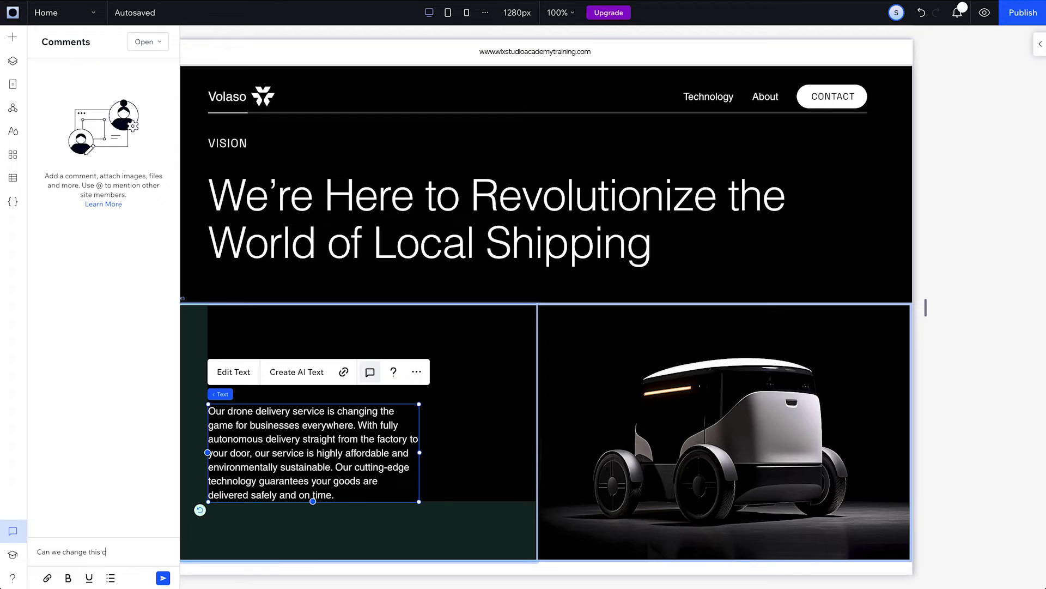
type("opy to remove the word \"drone")
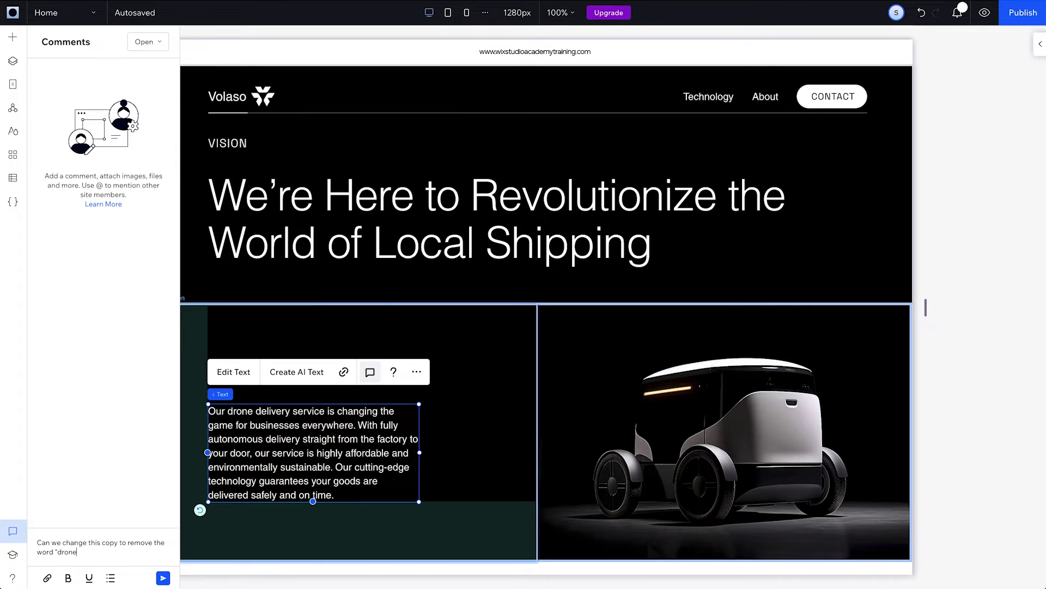
type("\"?")
- Post the comment about removing 'drone' and swap the section's image and text columns
left_click(163, 578)
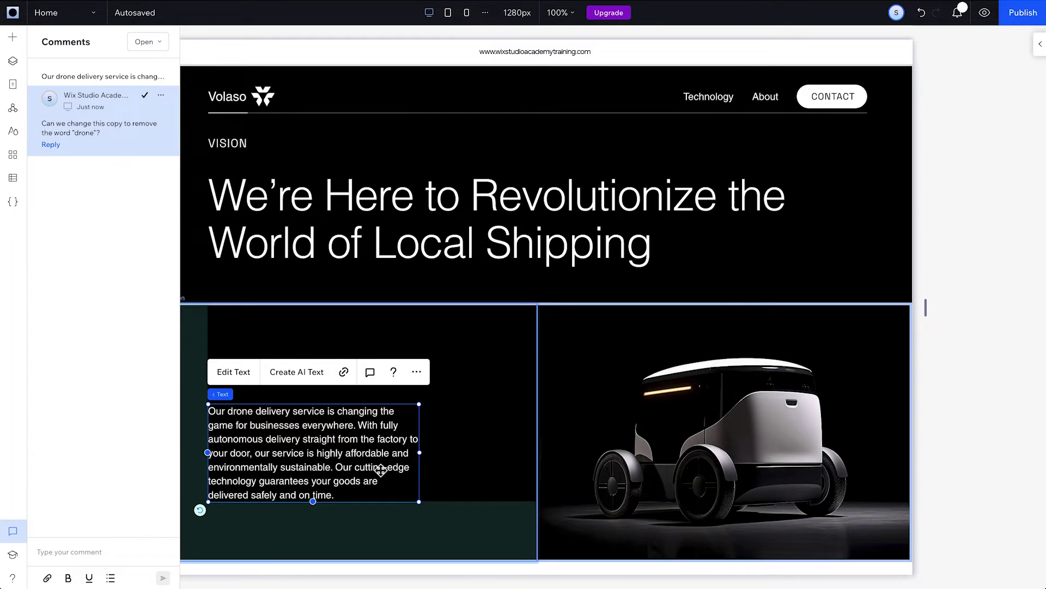
left_click(481, 400)
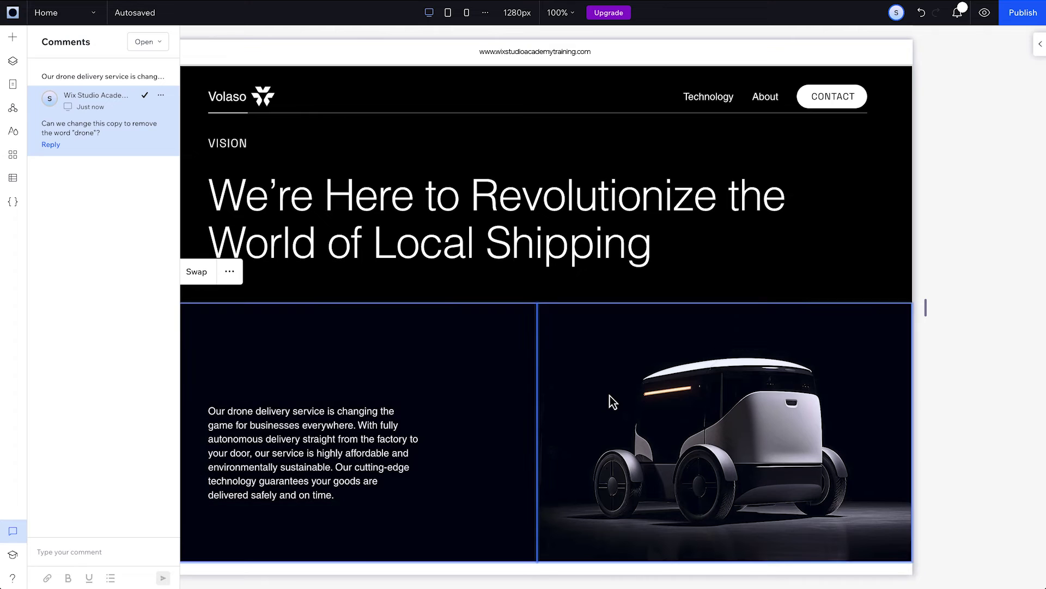
left_click(197, 272)
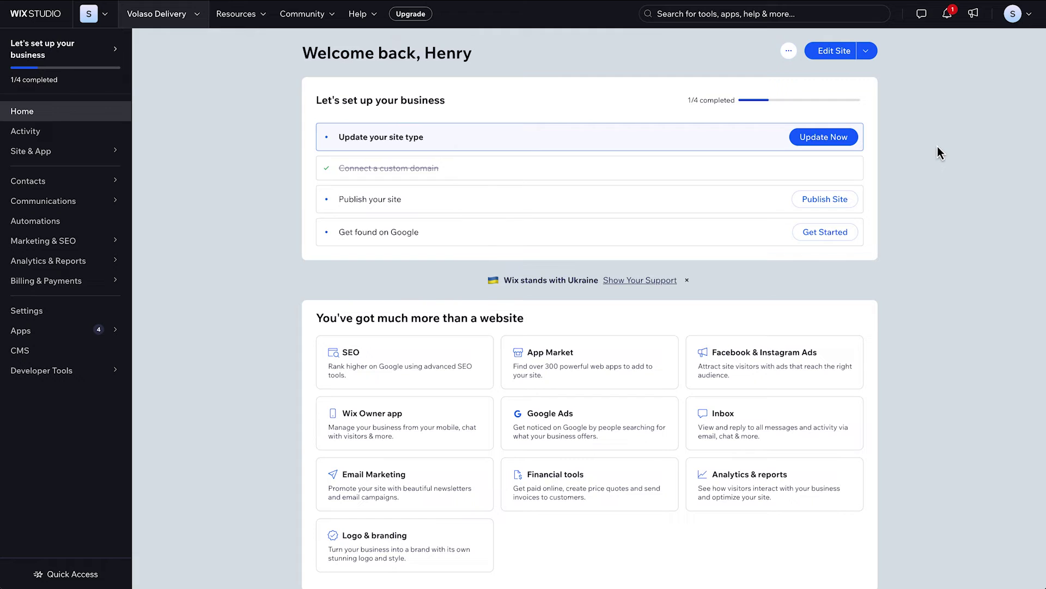
- Choose Transfer site from Volaso Delivery's ⋯ menu and enter the new owner's email
left_click(788, 51)
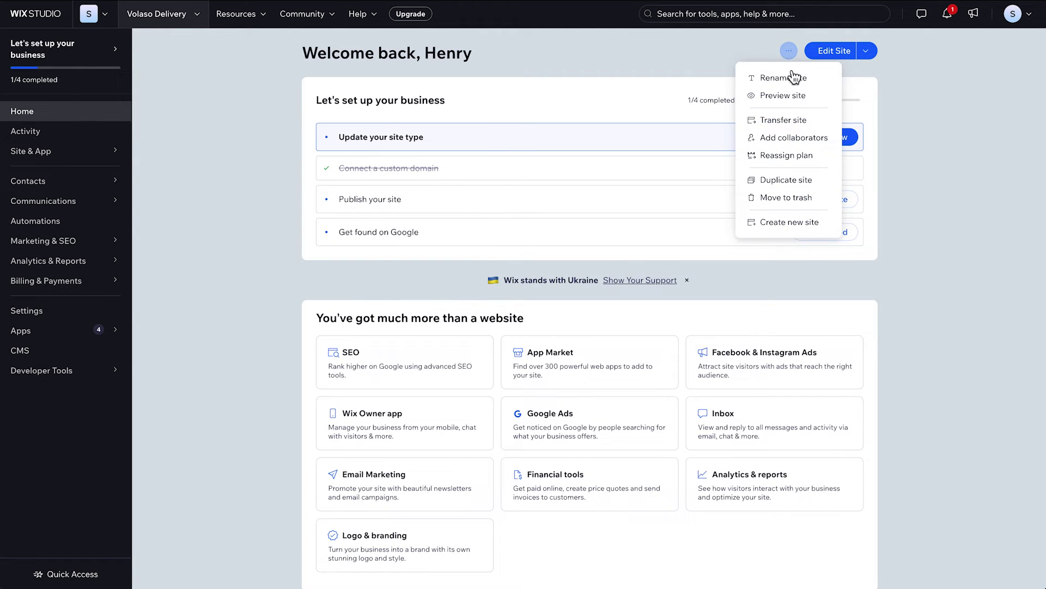
left_click(783, 120)
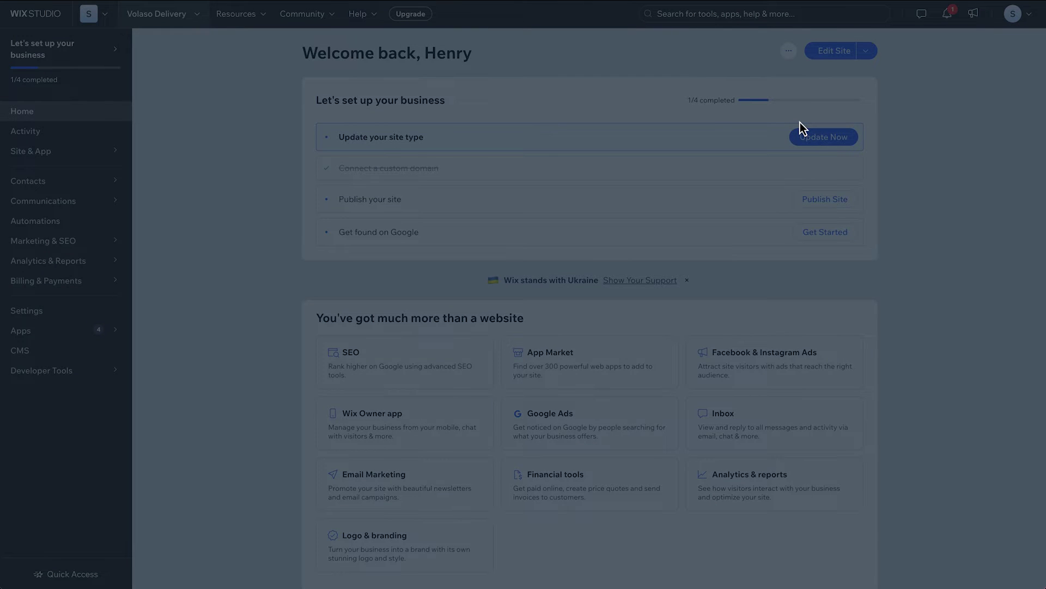
left_click(516, 337)
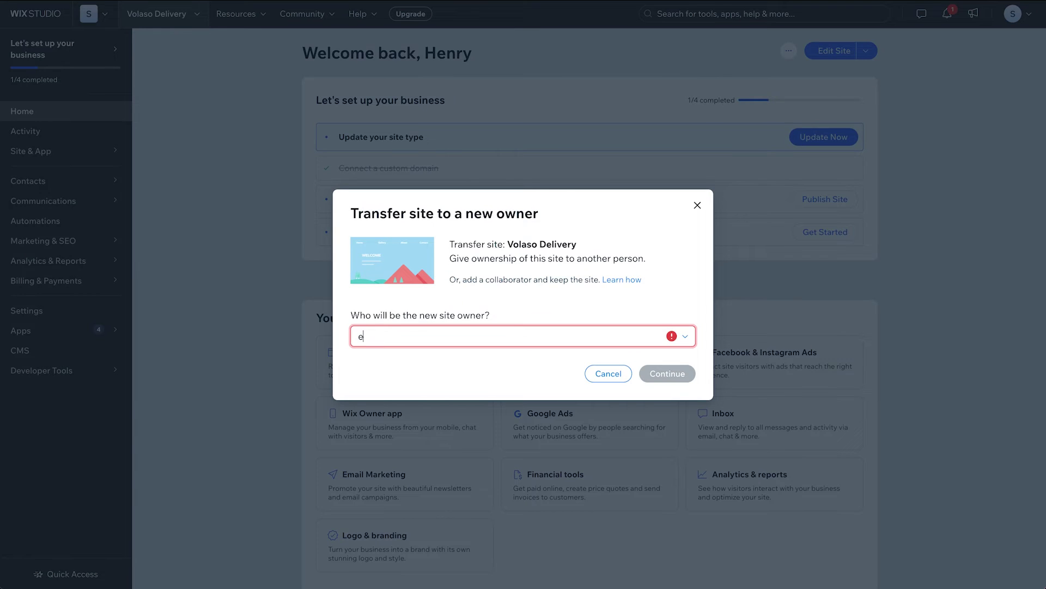
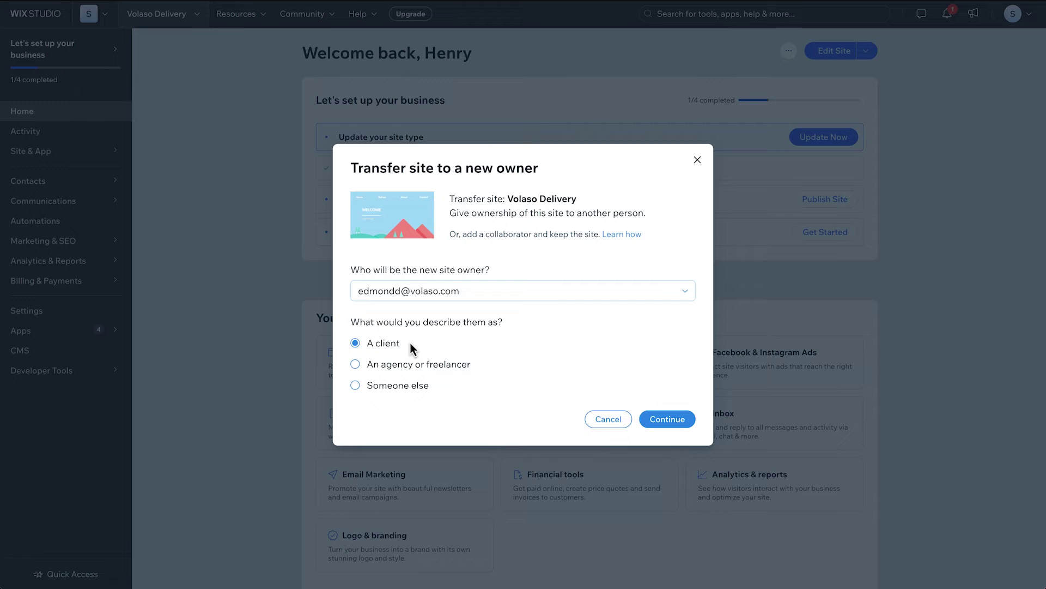
- Confirm the client as new owner and move on to what the Volaso Delivery transfer includes
left_click(667, 419)
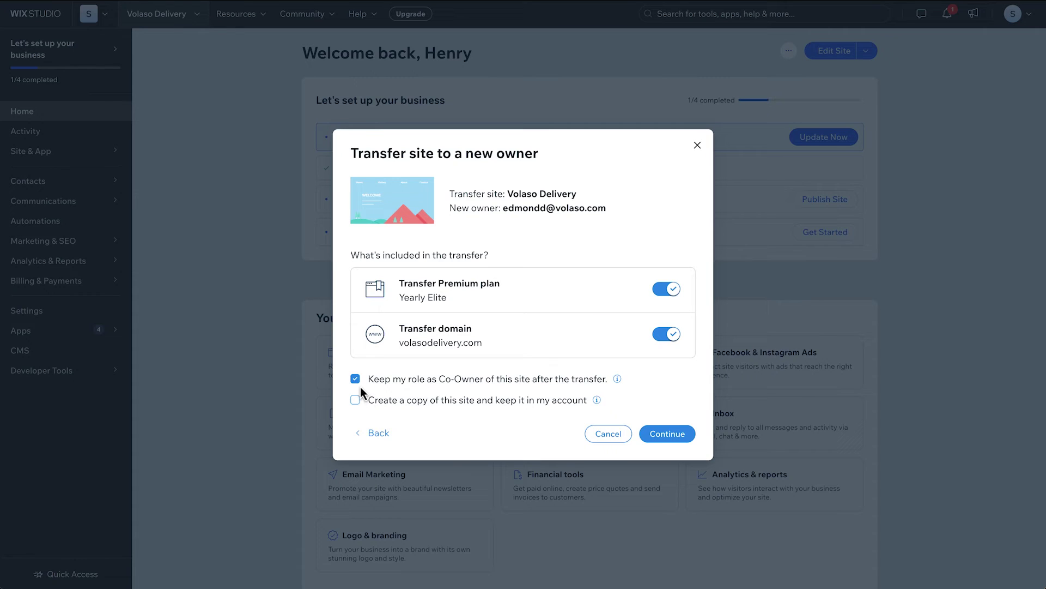
- Leave 'Keep my role as Co-Owner' checked and tick 'Create a copy of this site'
left_click(355, 379)
left_click(356, 379)
left_click(356, 379)
left_click(356, 380)
left_click(355, 400)
left_click(667, 433)
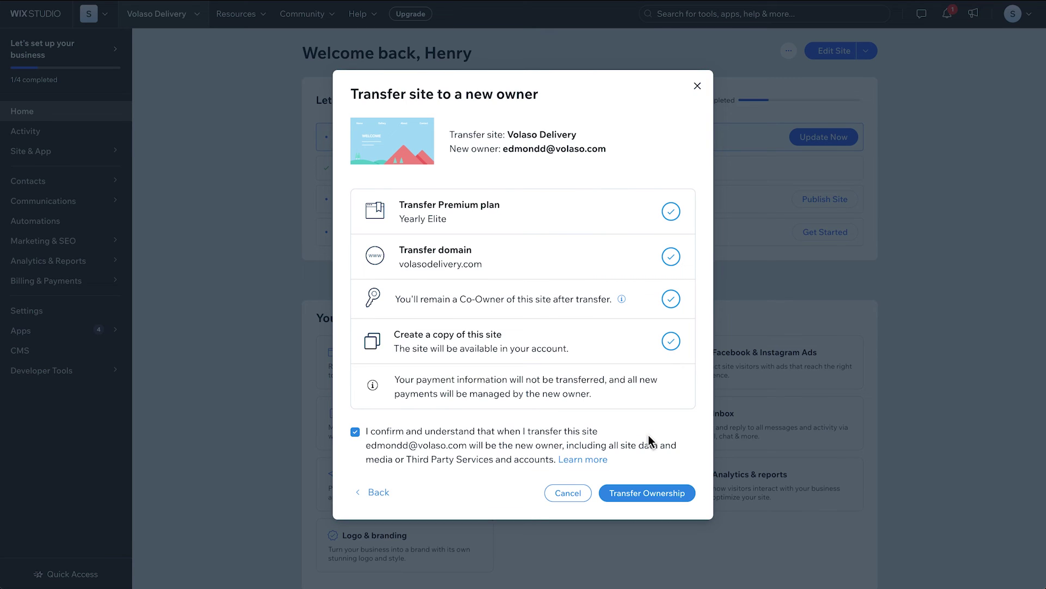
left_click(606, 496)
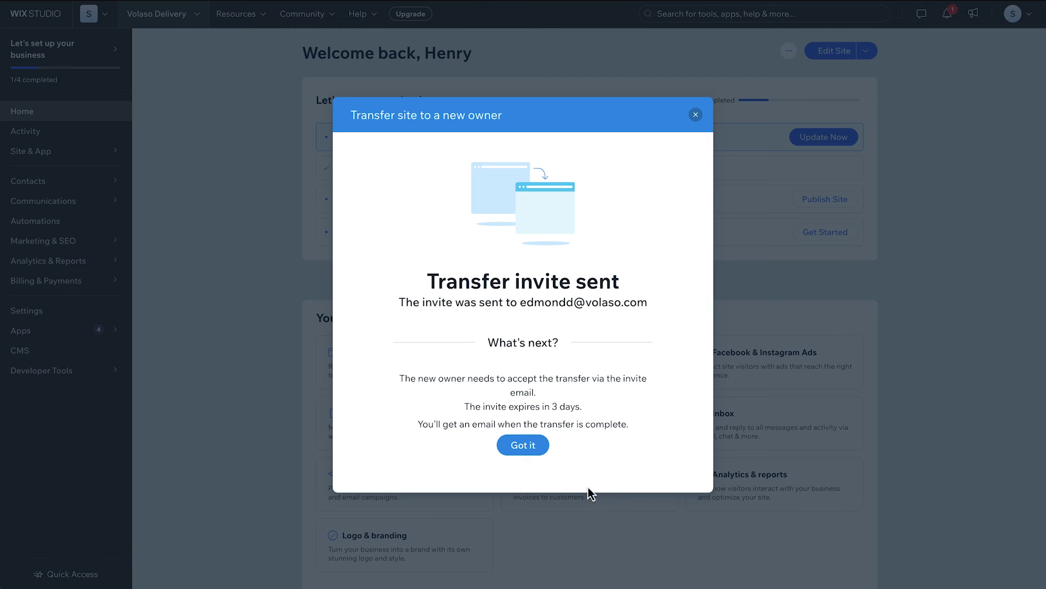
left_click(524, 444)
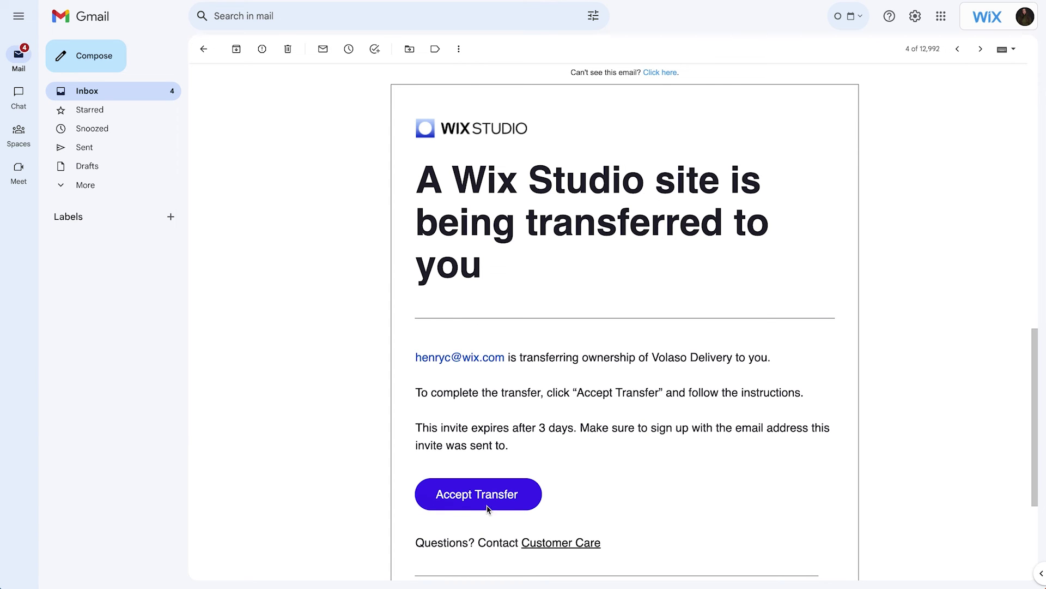
- Accept the Volaso Delivery transfer from the Wix invite email in Gmail
left_click(506, 495)
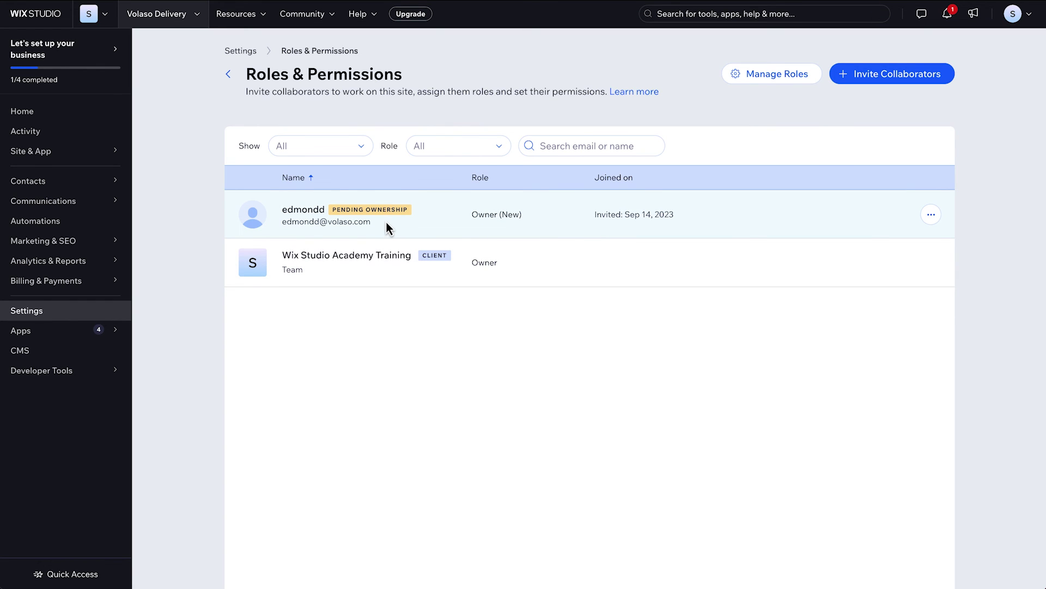
- Begin Avalara automated tax, agreeing to its Terms & Conditions, to reach account sign-up
left_click(882, 76)
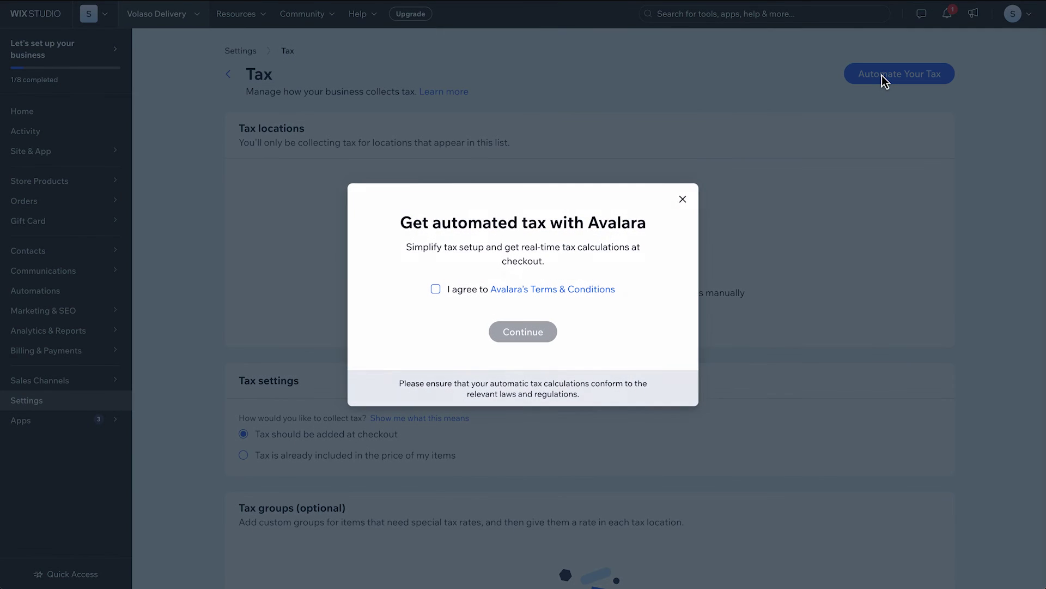
left_click(436, 289)
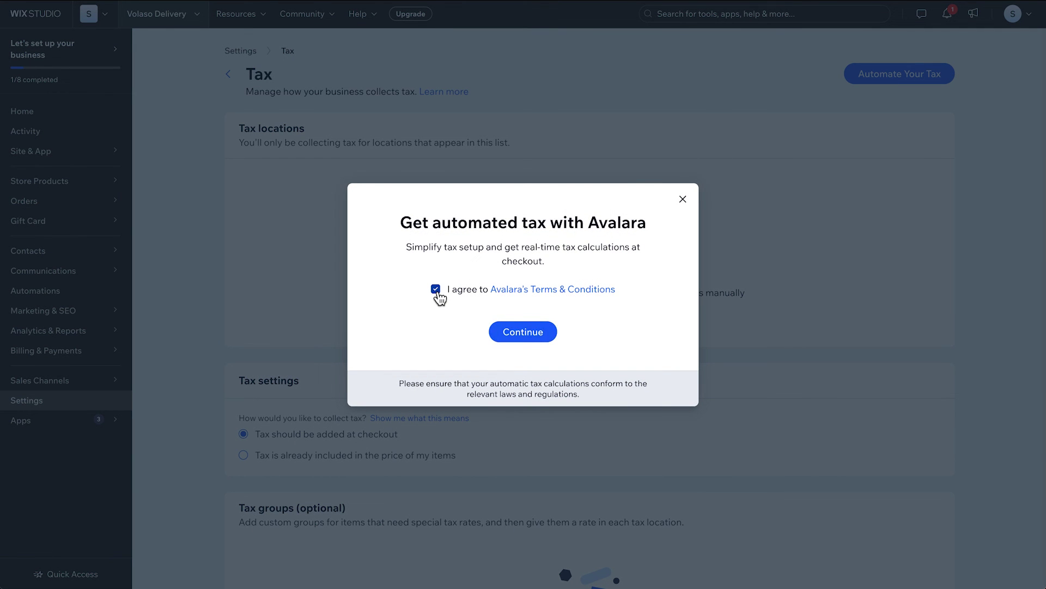
left_click(522, 331)
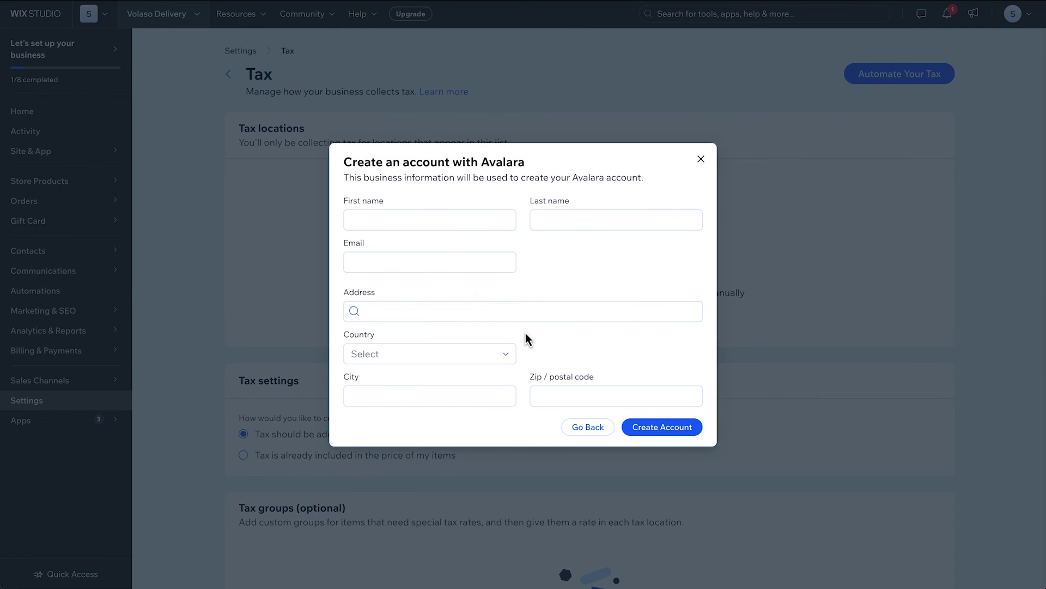